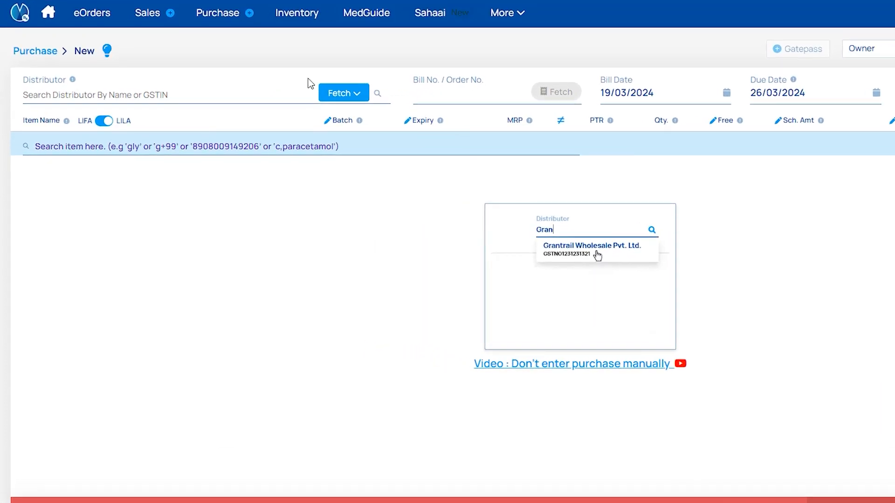
# Select A. B. C. Medical & Surgical Co as the distributor of the new purchase.
pyautogui.click(219, 145)
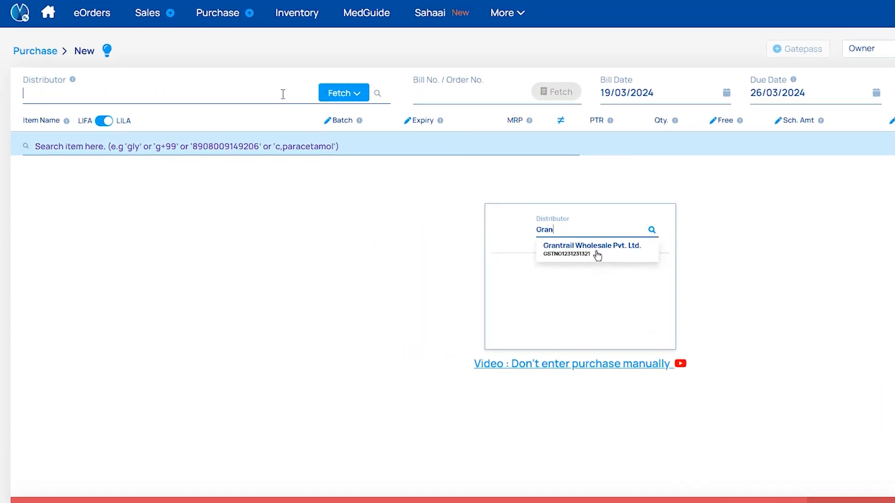
pyautogui.write('Abc')
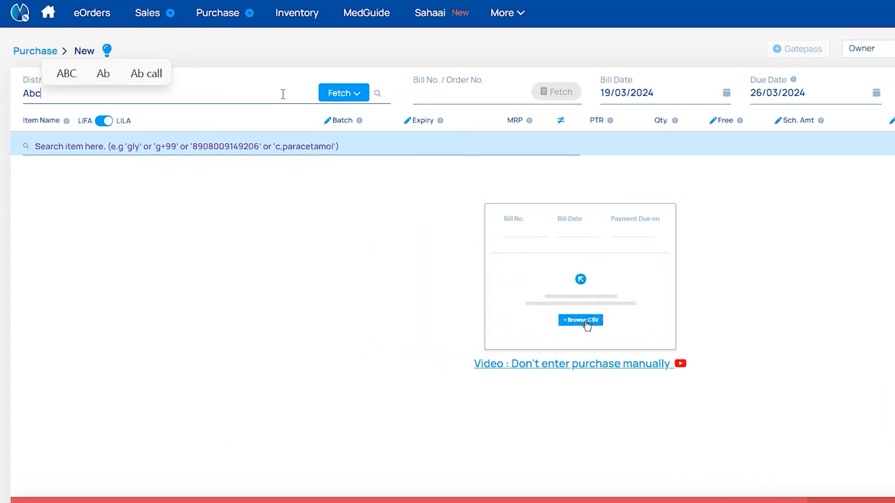
pyautogui.click(160, 121)
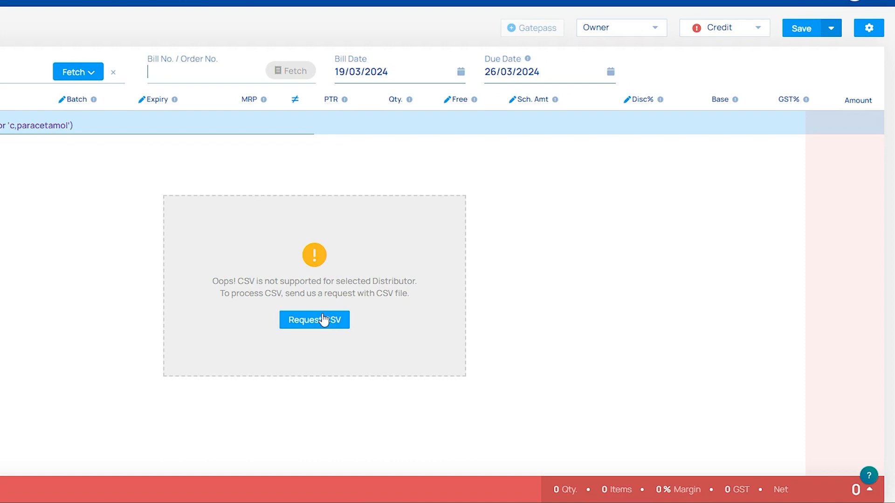
# Start a CSV support request for the distributor, with category Purchase/Return/CSV and preferred language English.
pyautogui.click(324, 320)
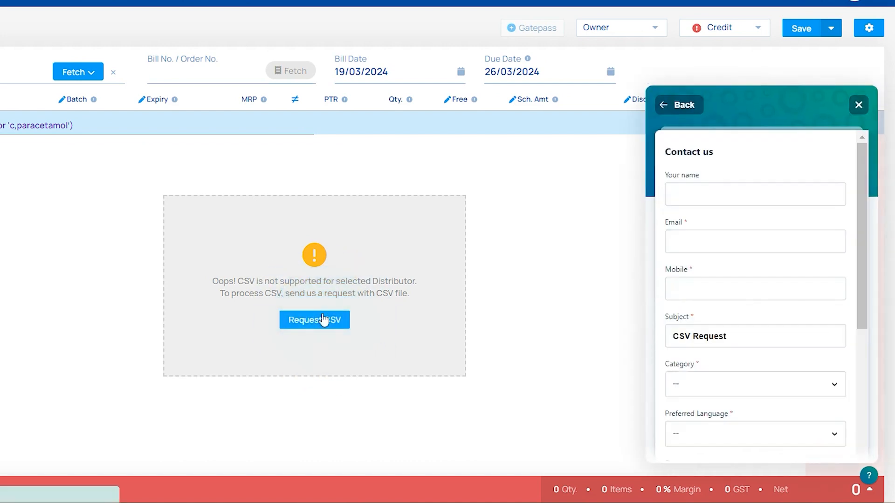
pyautogui.click(752, 278)
pyautogui.click(760, 244)
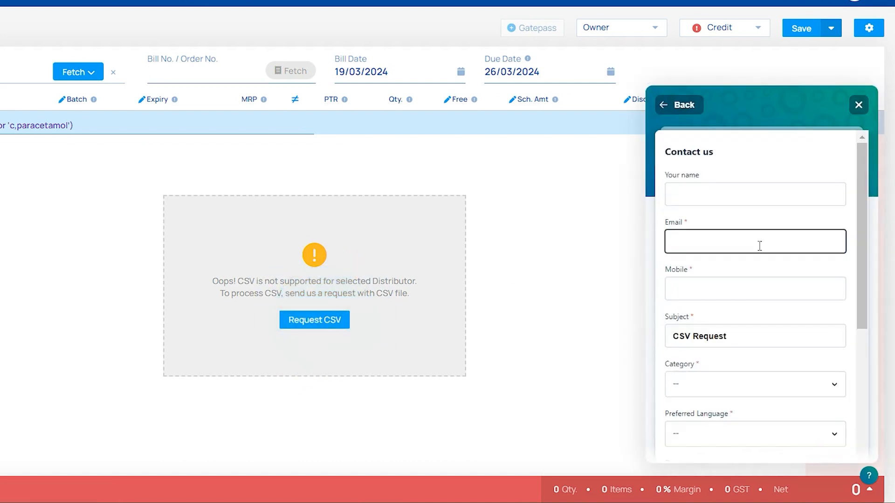
pyautogui.click(740, 217)
pyautogui.scroll(-2, 740, 216)
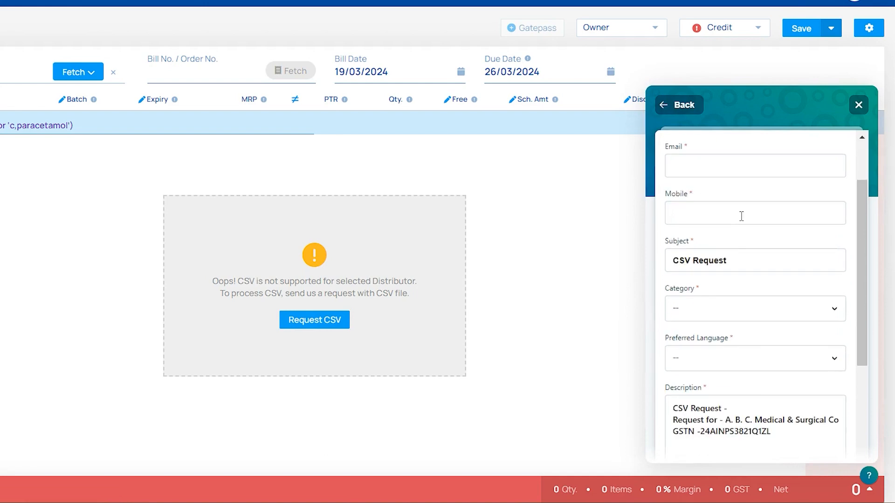
pyautogui.click(720, 308)
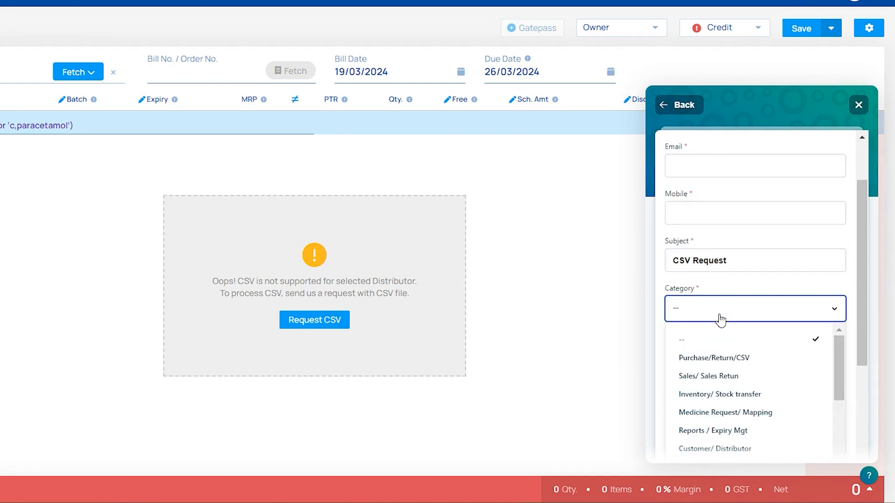
pyautogui.click(729, 358)
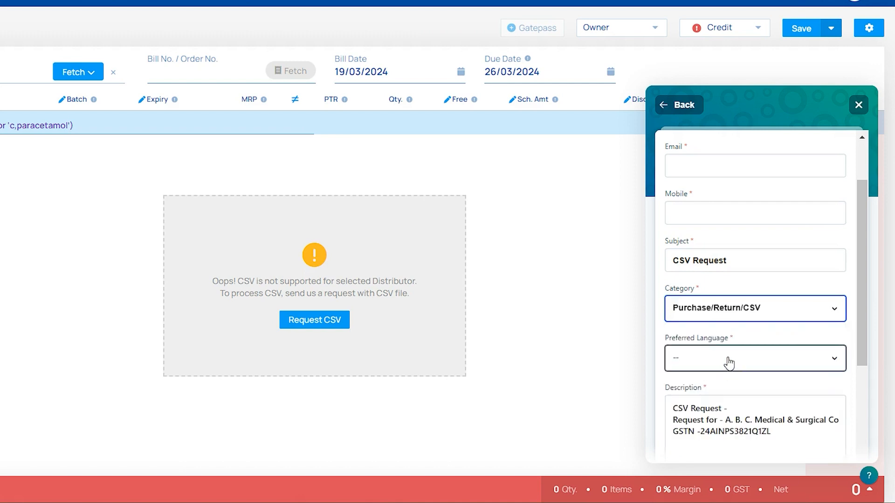
pyautogui.click(729, 363)
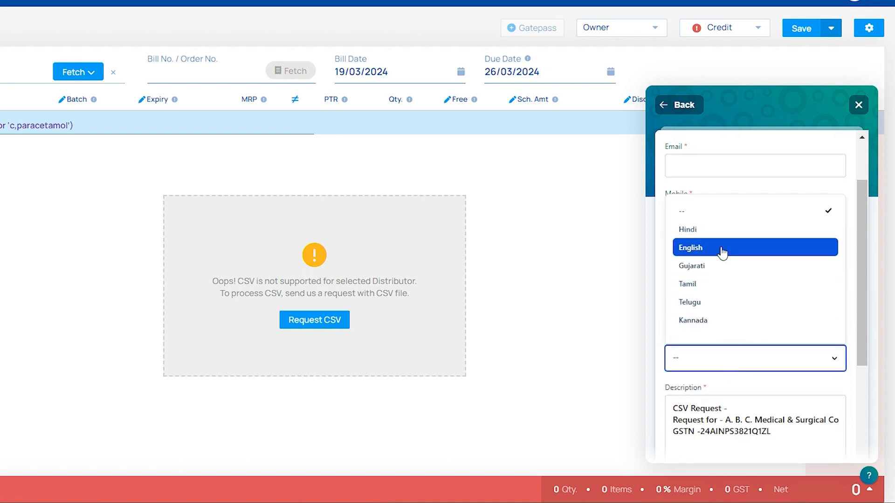
pyautogui.click(722, 249)
# Review the description, file upload and submission sections of the CSV request form, and close it without submitting.
pyautogui.scroll(-3, 714, 340)
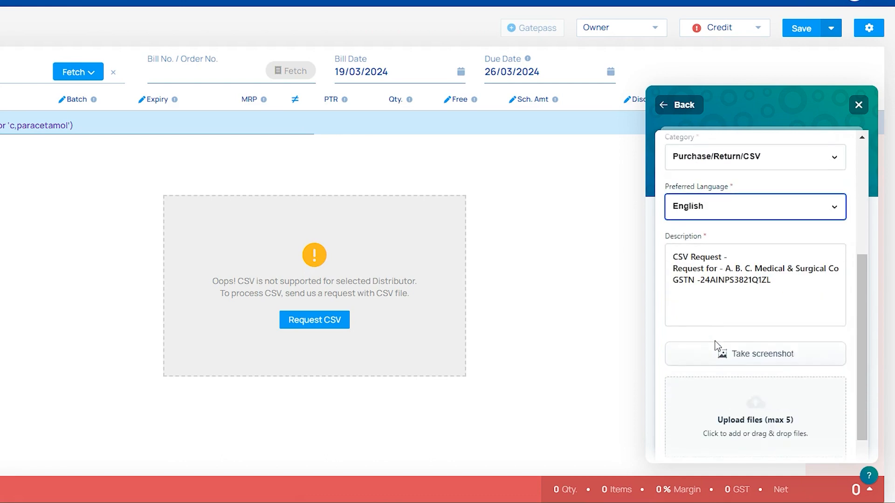
pyautogui.scroll(-2, 680, 354)
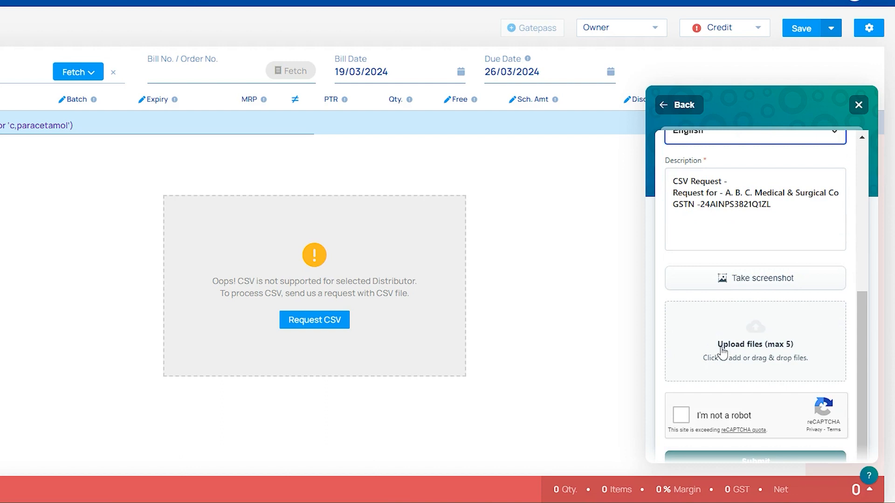
pyautogui.scroll(-1, 705, 406)
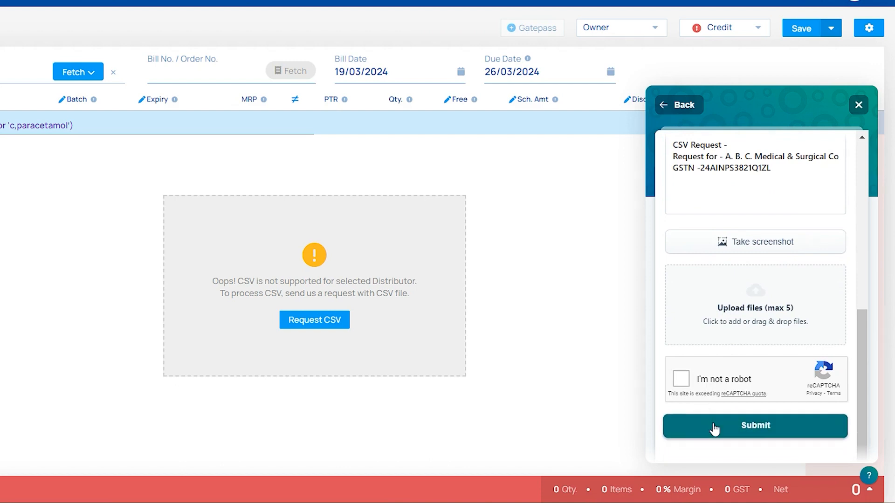
pyautogui.click(803, 165)
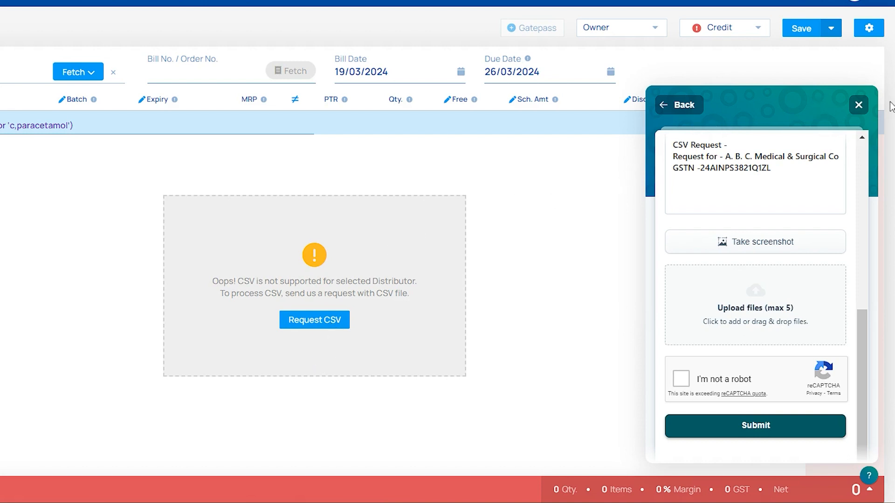
pyautogui.click(859, 105)
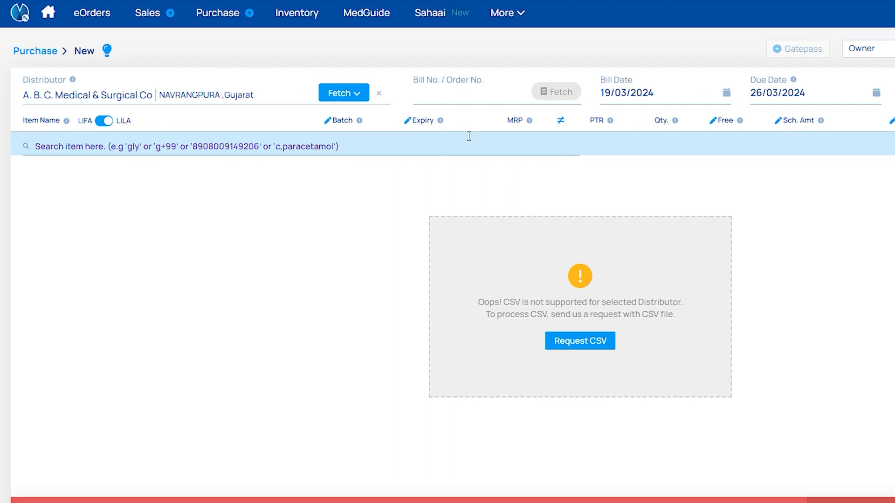
# Replace the purchase's distributor with Dhruvi Pharma Pvt. Ltd.
pyautogui.click(378, 97)
pyautogui.click(284, 96)
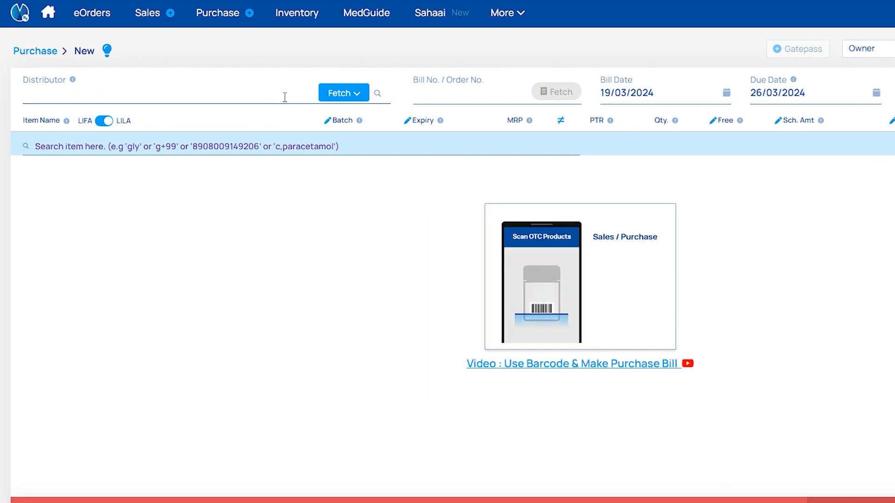
pyautogui.write('Dhruvi')
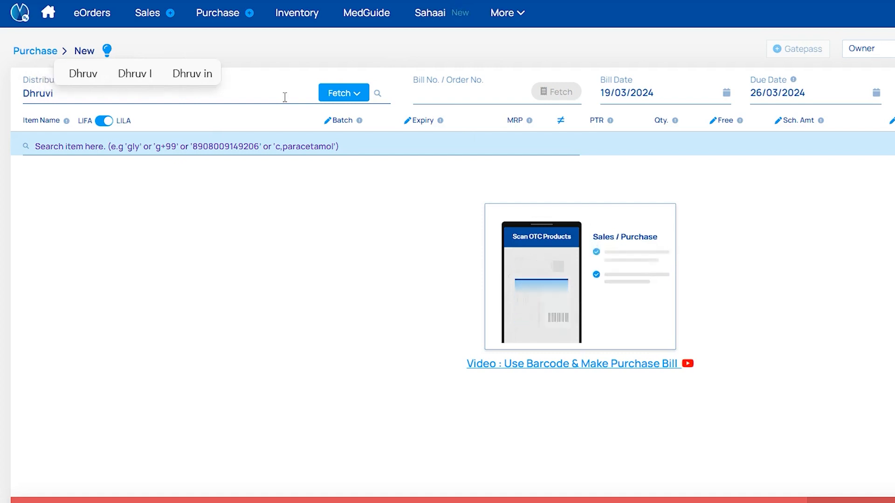
pyautogui.click(250, 116)
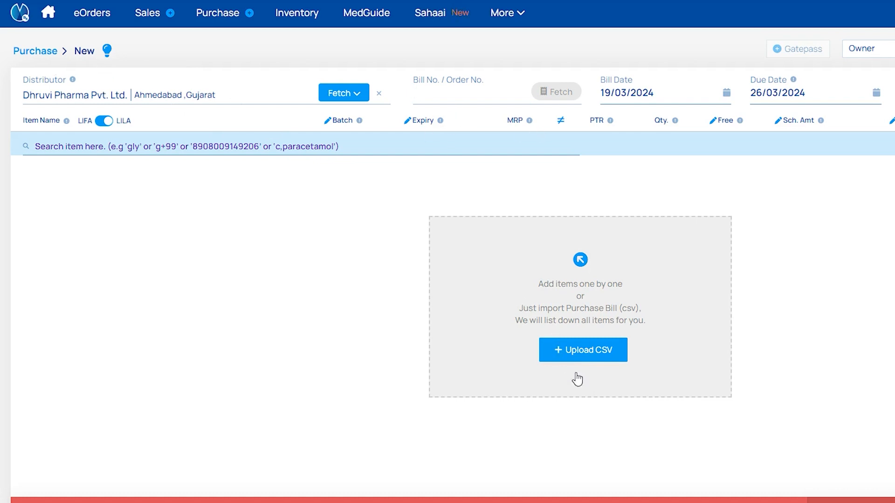
# Try to import the purchase bill file e88a4ca0-c805-11ee-b5ad-0294fa31b5c7 (1) from the Downloads folder.
pyautogui.click(585, 350)
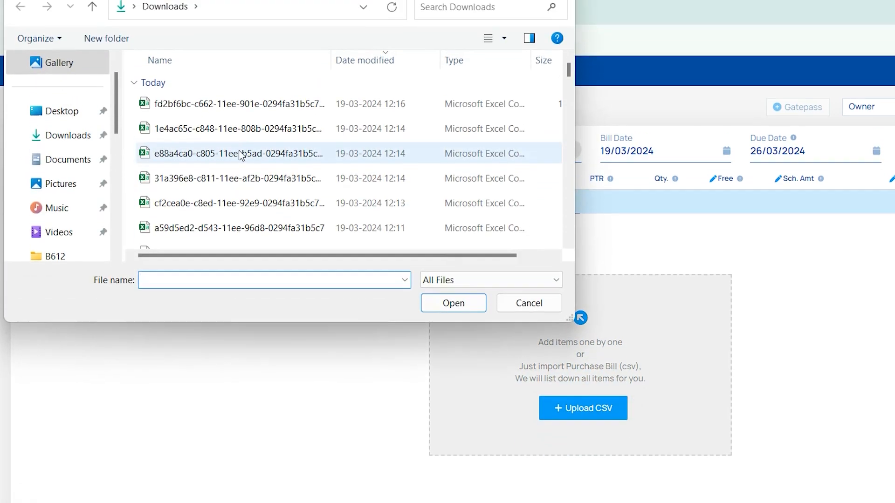
pyautogui.click(244, 157)
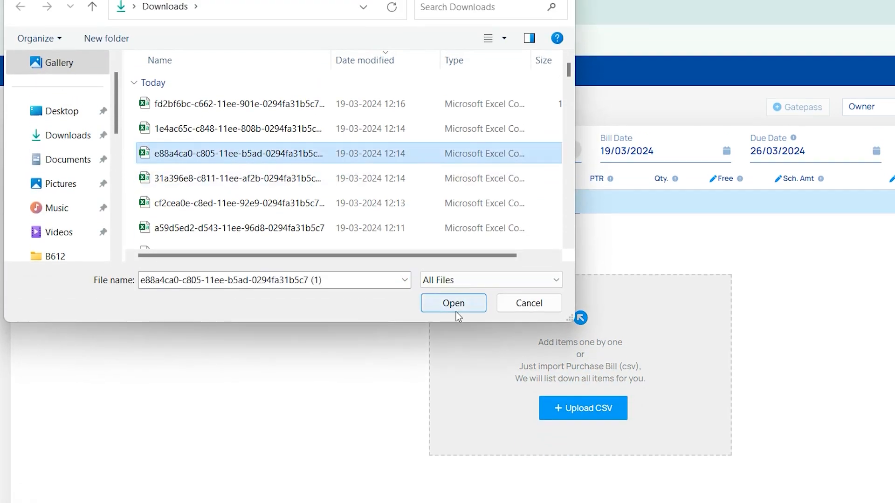
pyautogui.click(460, 310)
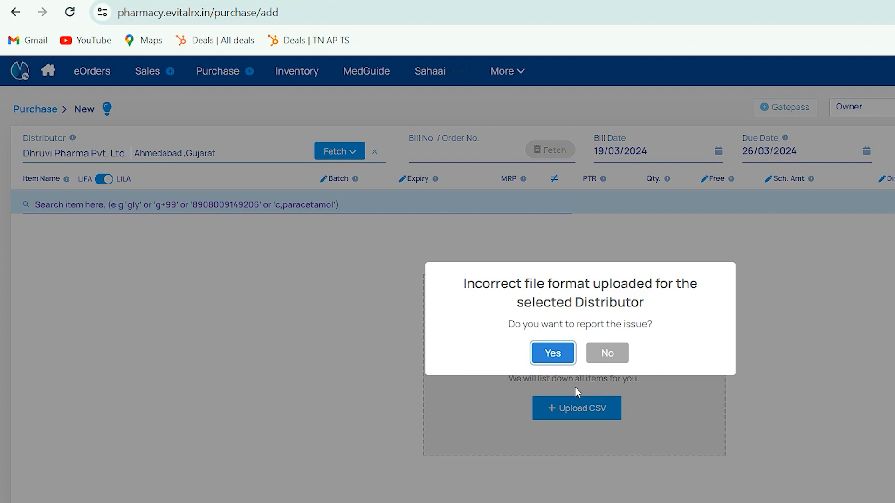
# Choose to report the CSV format issue, review the prefilled contact form down to its submission section, and close it without submitting.
pyautogui.click(552, 354)
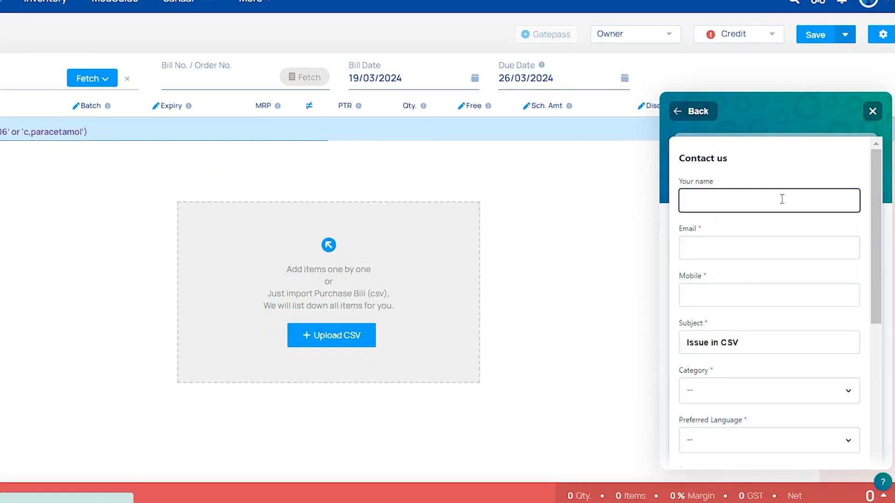
pyautogui.scroll(-5, 764, 247)
pyautogui.scroll(3, 773, 237)
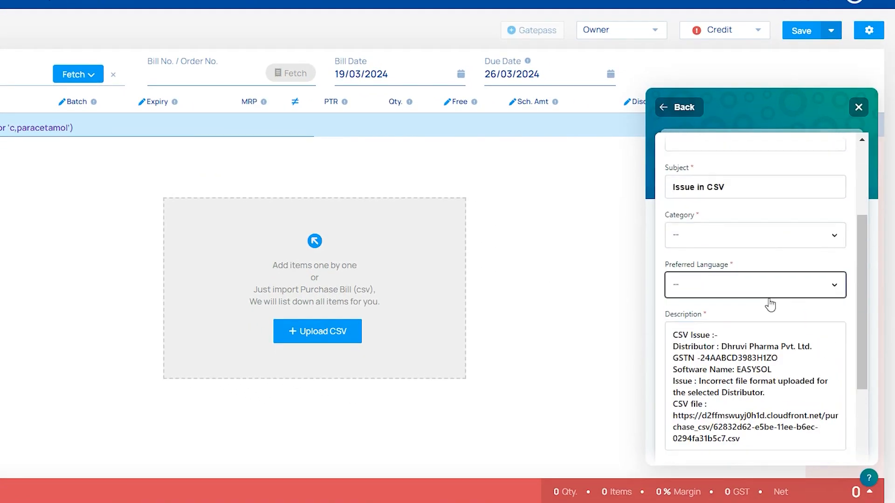
pyautogui.scroll(-3, 767, 307)
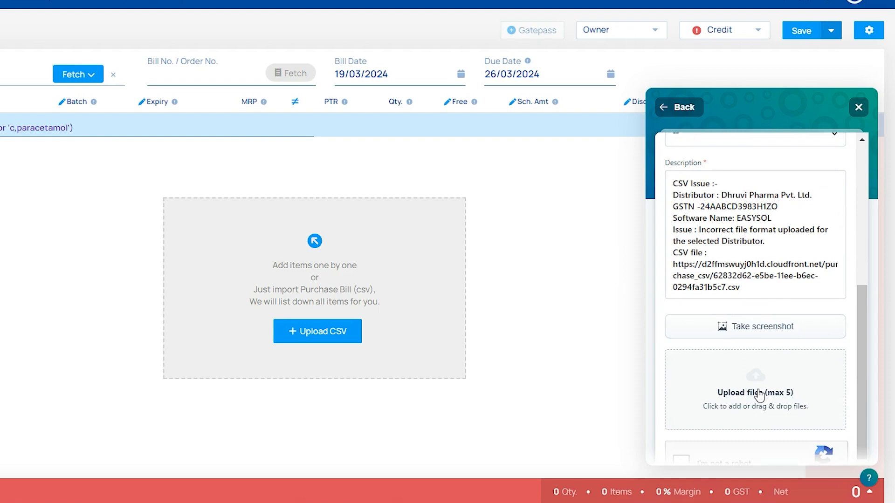
pyautogui.scroll(-3, 758, 395)
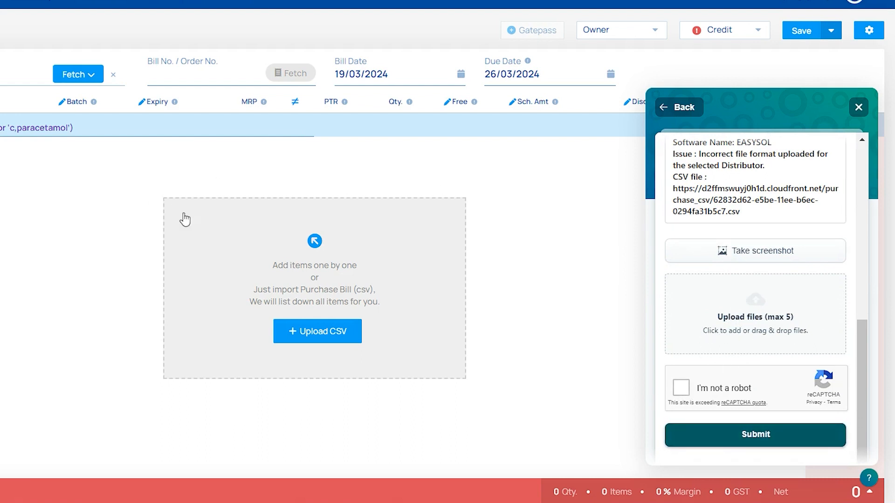
pyautogui.click(857, 108)
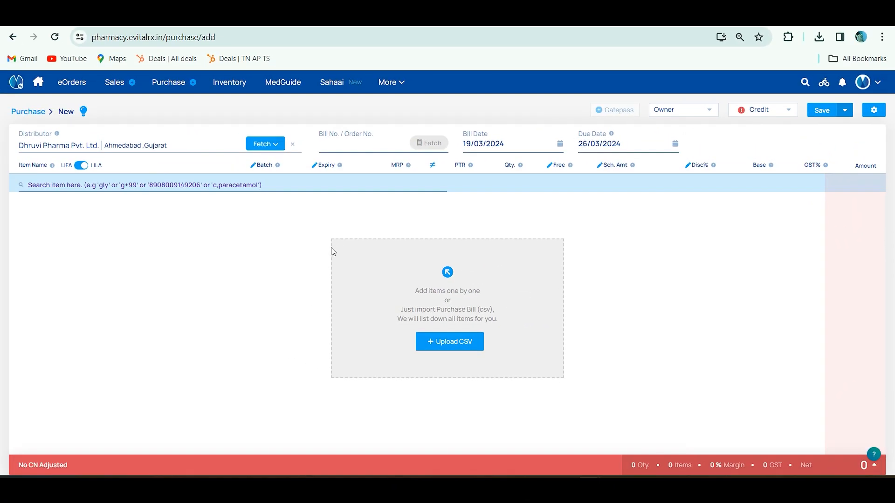
# Replace the purchase's distributor with Milan Agency.
pyautogui.click(293, 144)
pyautogui.click(214, 143)
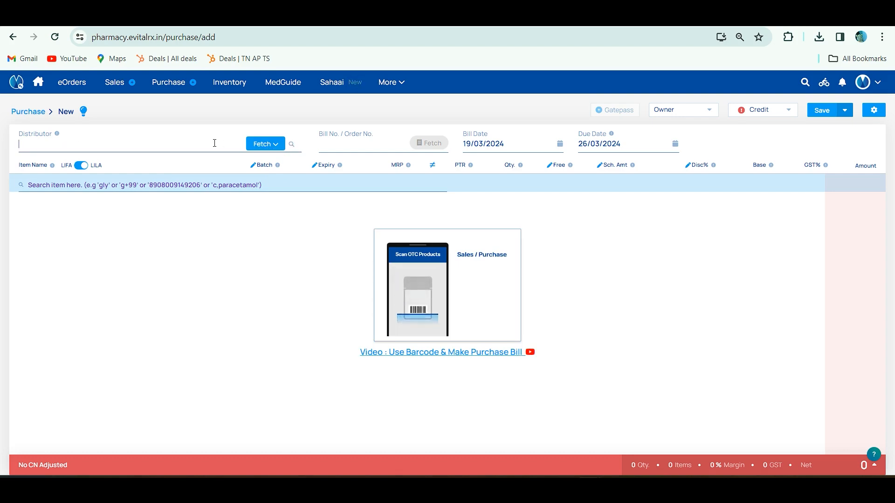
pyautogui.write('Mil')
pyautogui.click(170, 167)
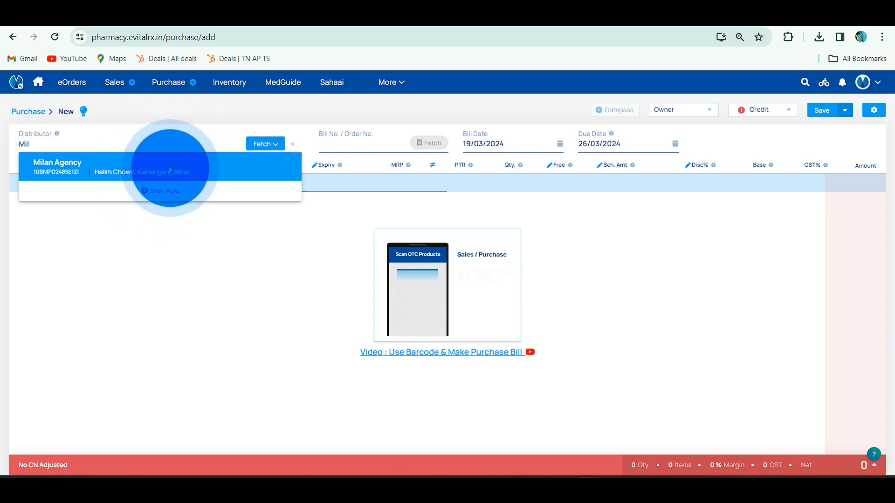
# Upload the purchase bill file fd2bf6bc-c662-11ee-901e-0294fa31b5c7 (1) from the Downloads folder.
pyautogui.click(436, 343)
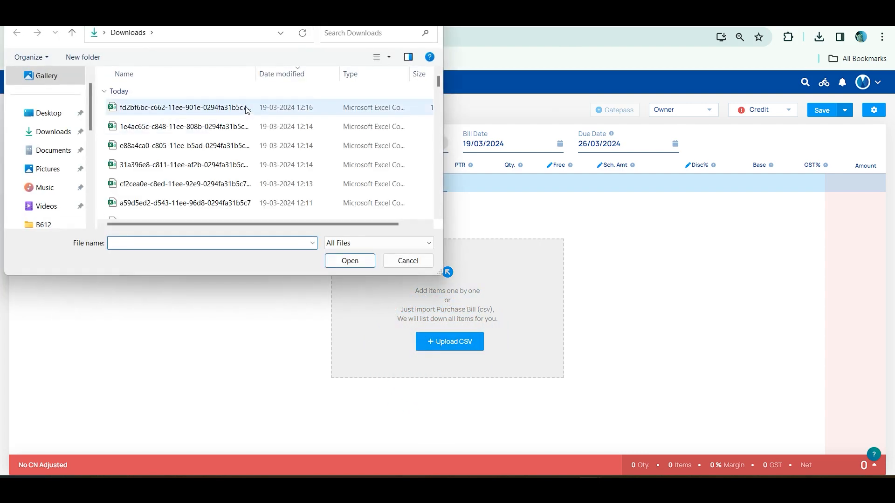
pyautogui.click(247, 110)
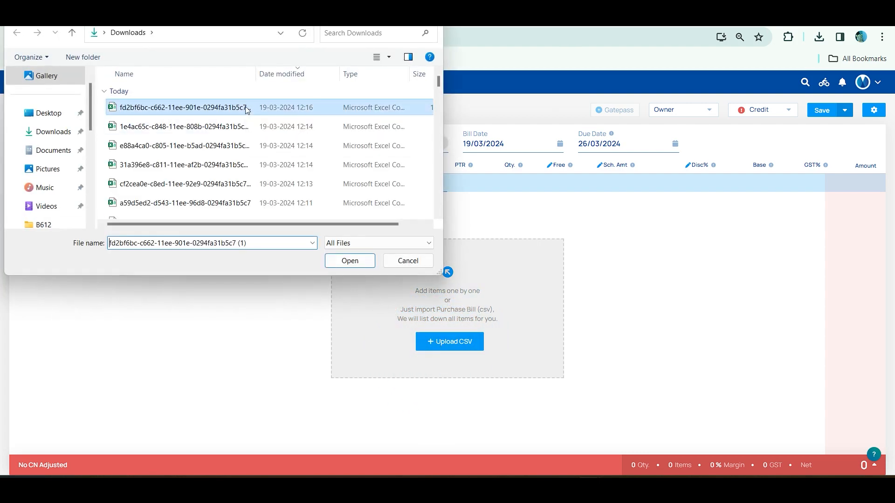
pyautogui.click(349, 262)
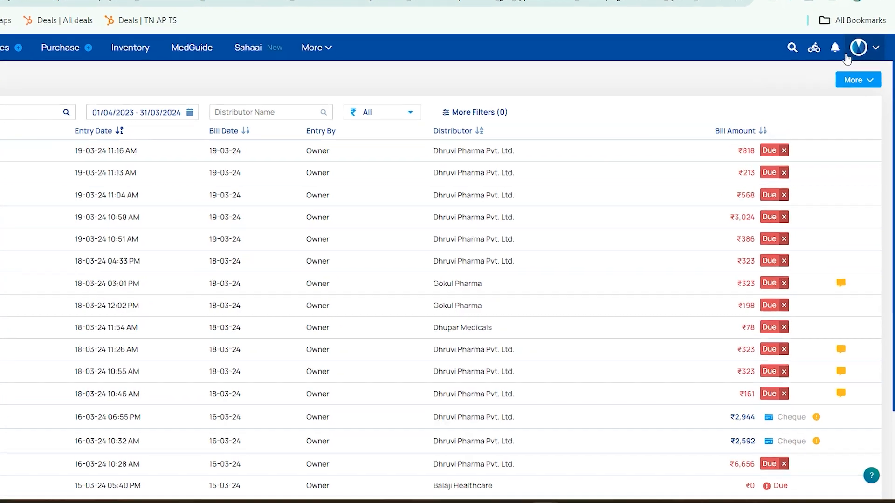
# Check the recent notifications for purchase draft messages and open the full notifications page.
pyautogui.click(835, 49)
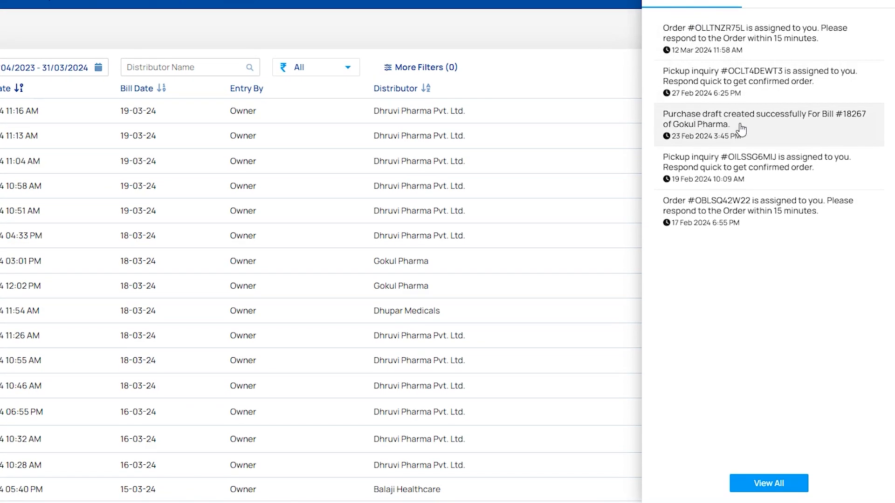
pyautogui.click(771, 482)
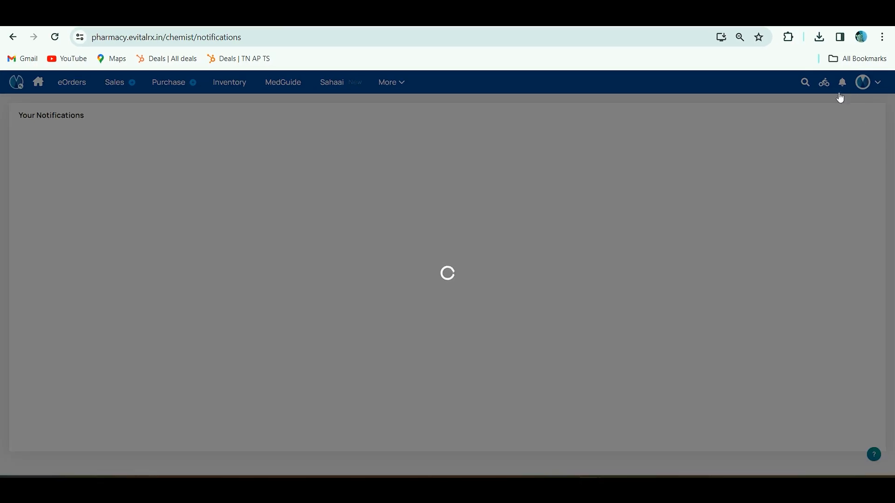